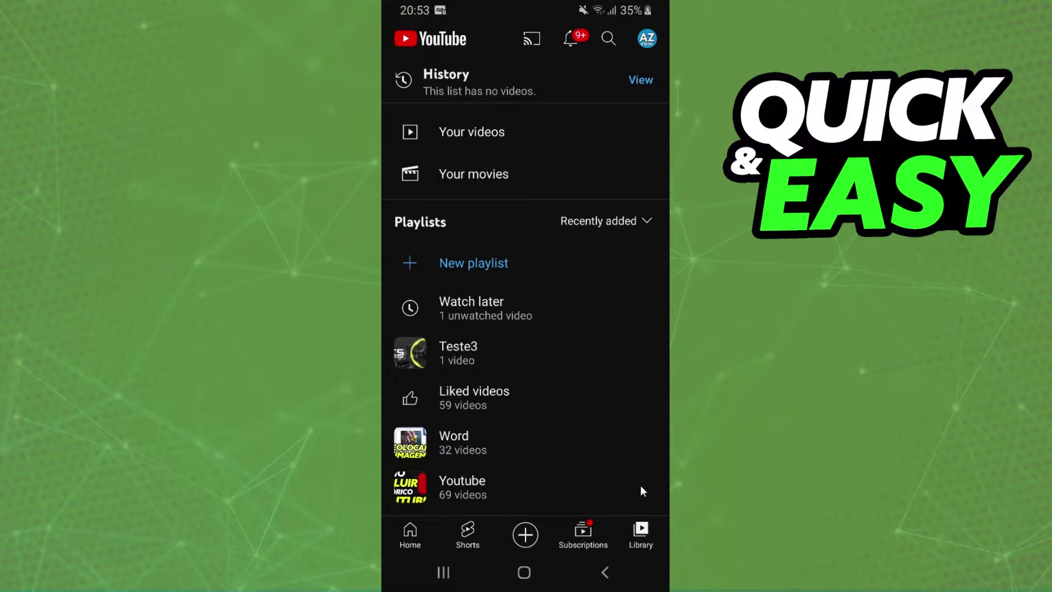
Step: Go from YouTube's playlist library to the Android home screen
{"action": "left_click", "coordinate": [524, 572]}
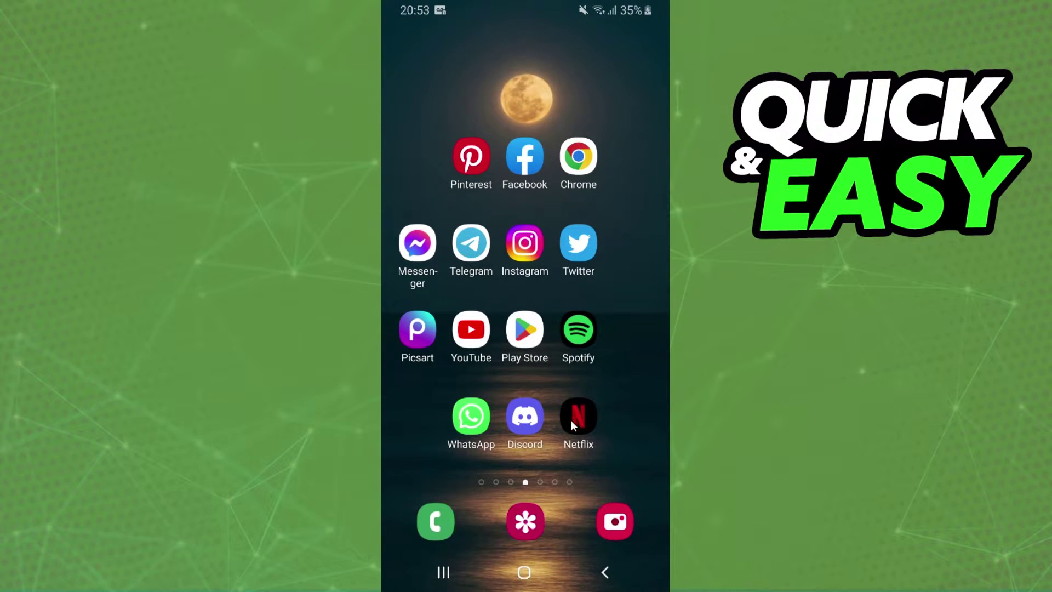
Step: Launch YouTube from the home screen, landing on the Library with Teste3 listed
{"action": "left_click", "coordinate": [479, 339]}
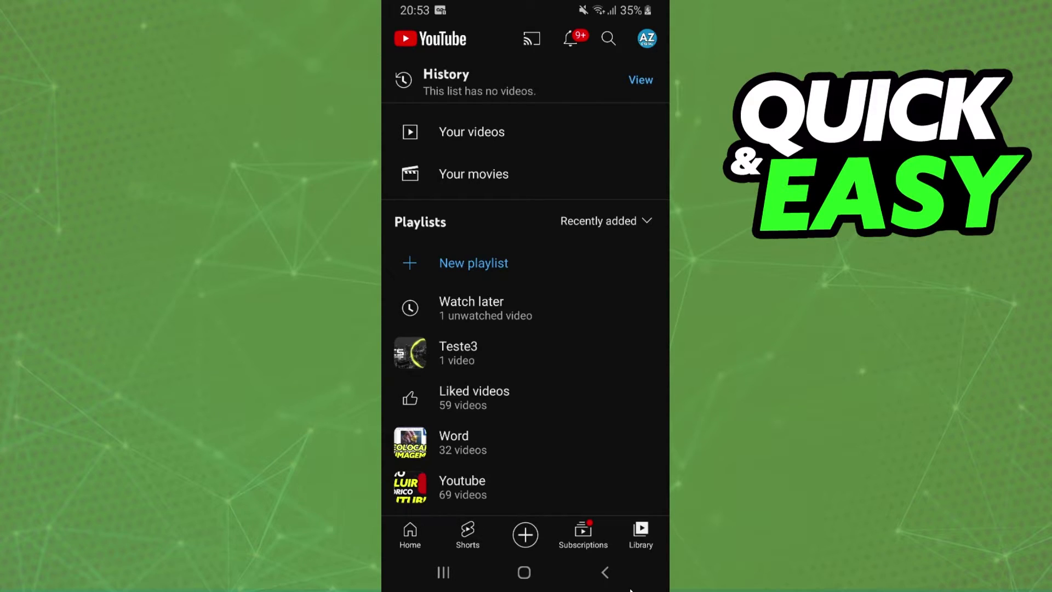
{"action": "scroll", "coordinate": [553, 297], "scroll_direction": "down", "scroll_amount": 1}
{"action": "scroll", "coordinate": [563, 443], "scroll_direction": "down", "scroll_amount": 3}
{"action": "scroll", "coordinate": [577, 482], "scroll_direction": "down", "scroll_amount": 1}
{"action": "scroll", "coordinate": [516, 400], "scroll_direction": "down", "scroll_amount": 2}
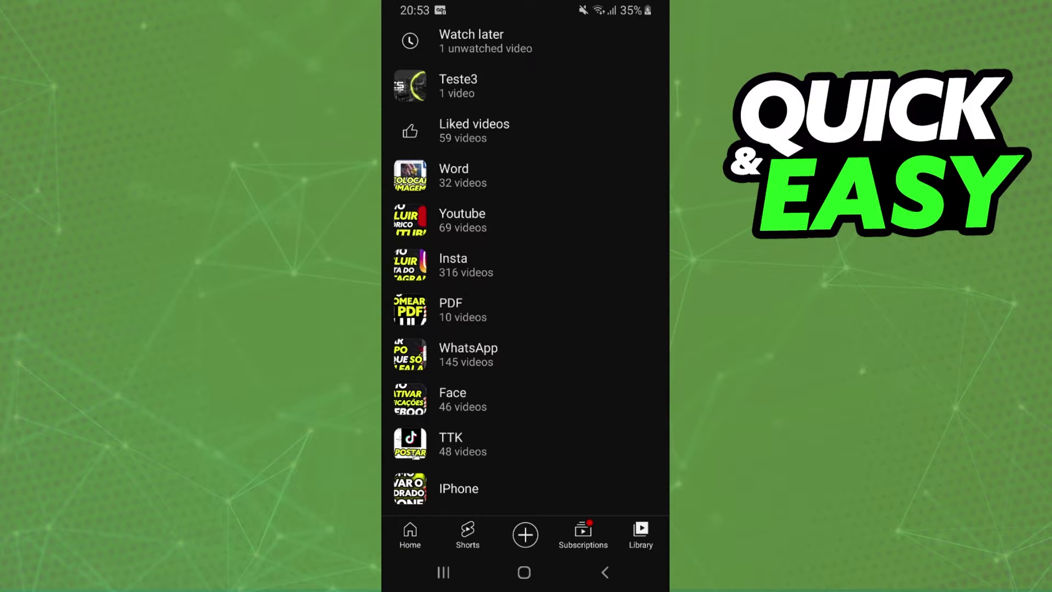
{"action": "scroll", "coordinate": [596, 532], "scroll_direction": "down", "scroll_amount": 2}
{"action": "scroll", "coordinate": [596, 533], "scroll_direction": "down", "scroll_amount": 5}
{"action": "scroll", "coordinate": [574, 545], "scroll_direction": "down", "scroll_amount": 4}
{"action": "scroll", "coordinate": [568, 531], "scroll_direction": "down", "scroll_amount": 4}
{"action": "scroll", "coordinate": [545, 259], "scroll_direction": "down", "scroll_amount": 2}
{"action": "scroll", "coordinate": [519, 275], "scroll_direction": "down", "scroll_amount": 2}
{"action": "scroll", "coordinate": [444, 158], "scroll_direction": "down", "scroll_amount": 4}
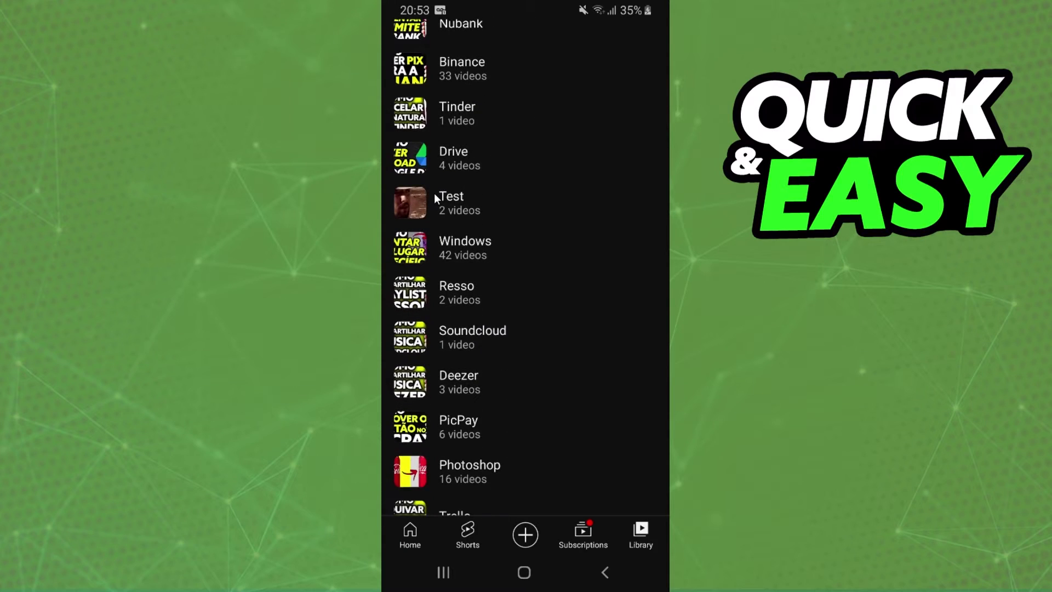
Step: Remove the Spektrem video from the Teste3 playlist, leaving it with no videos
{"action": "left_click", "coordinate": [434, 194]}
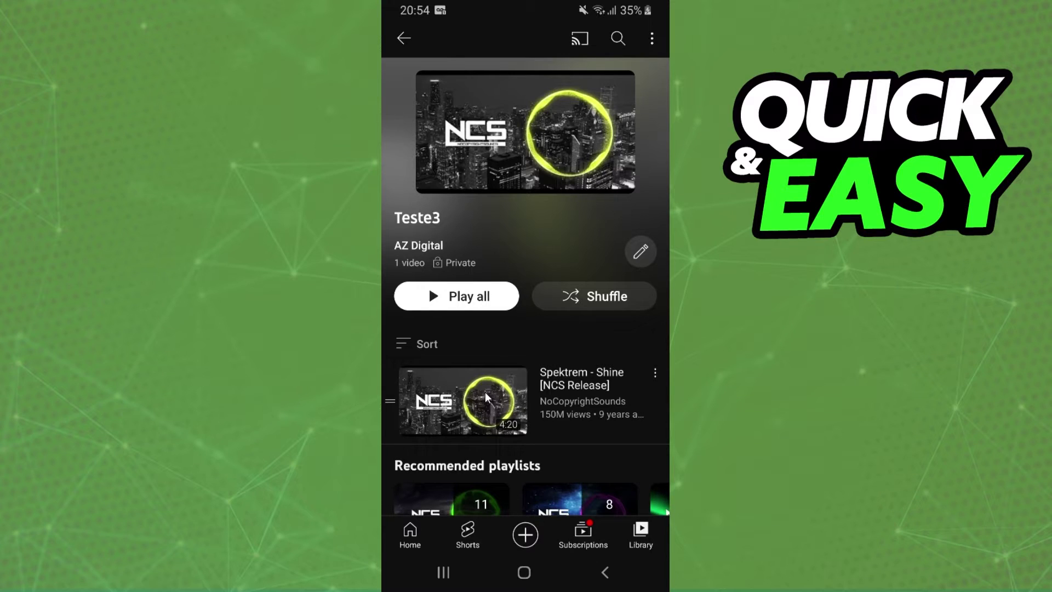
{"action": "left_click", "coordinate": [655, 372]}
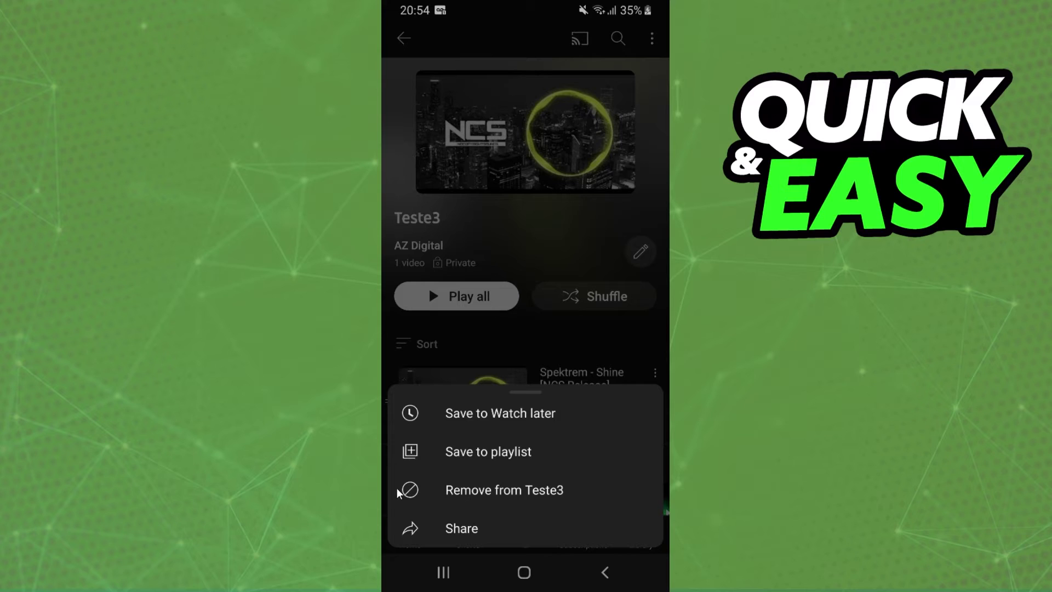
{"action": "left_click", "coordinate": [512, 493]}
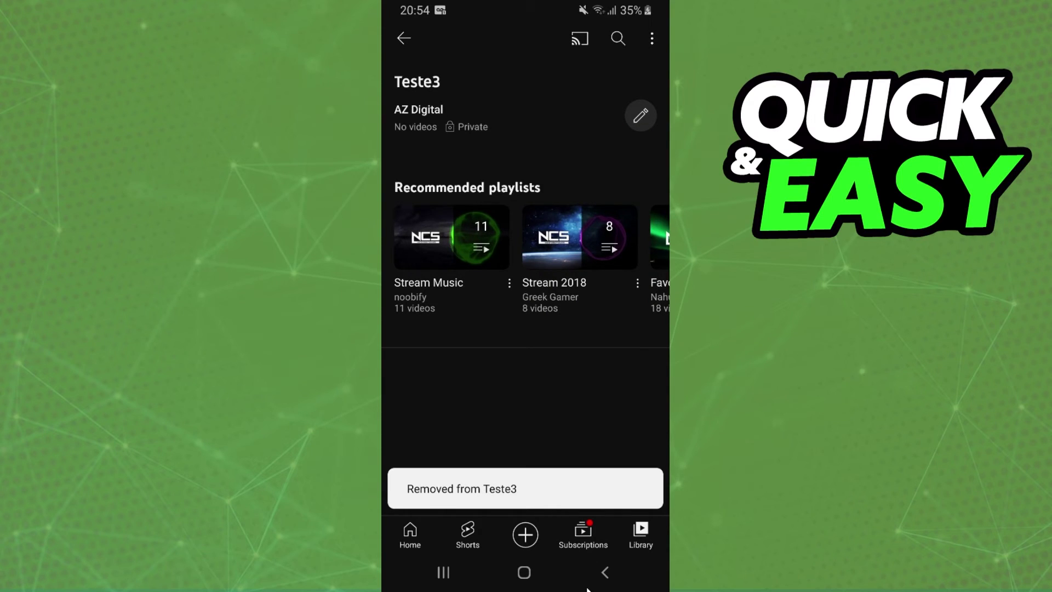
Step: Exit YouTube to the Android home screen with its app icons
{"action": "left_click", "coordinate": [560, 568]}
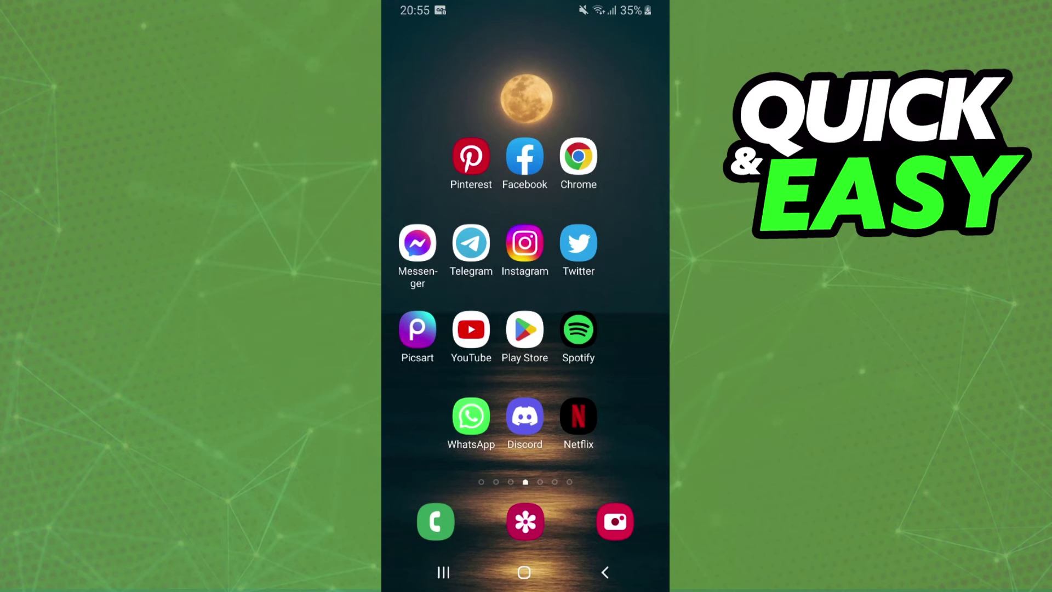